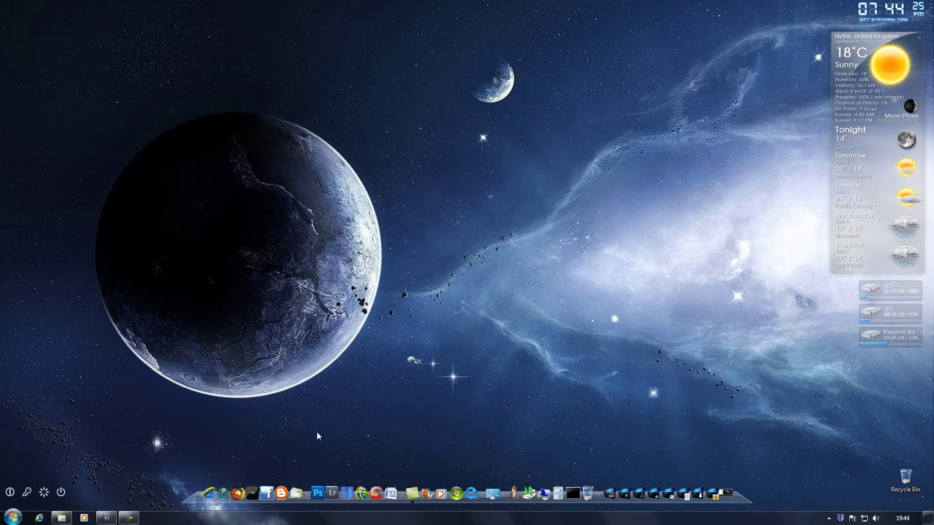
Bring up the Lightroom library, then collapse and re-expand the Facebook publish collections
left_click(333, 490)
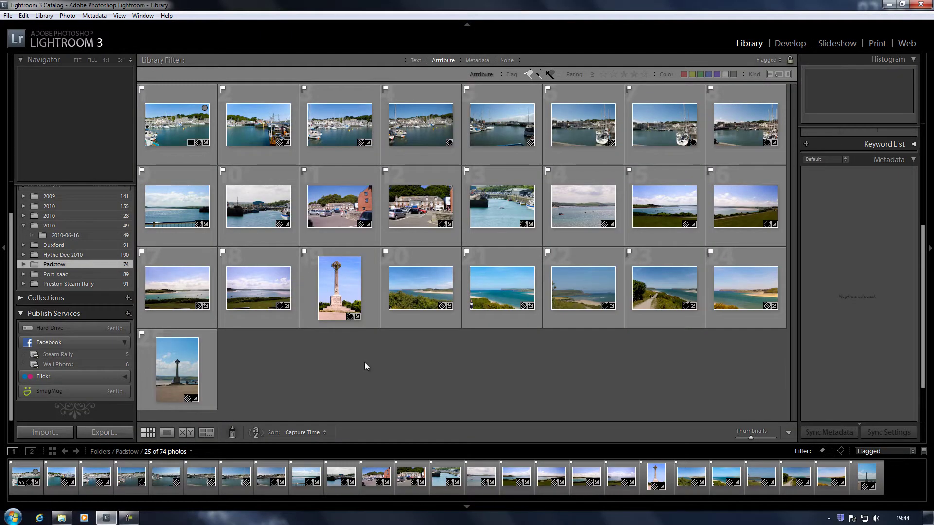
left_click(126, 342)
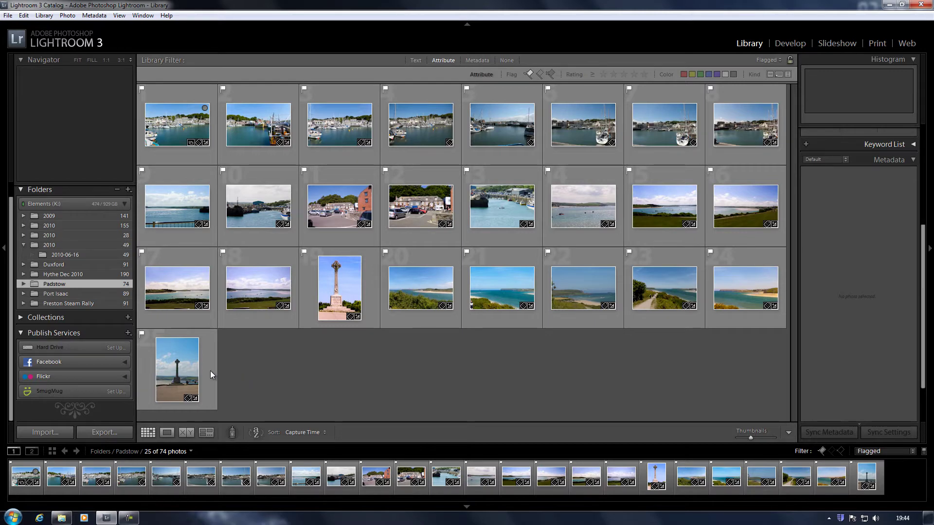
left_click(125, 362)
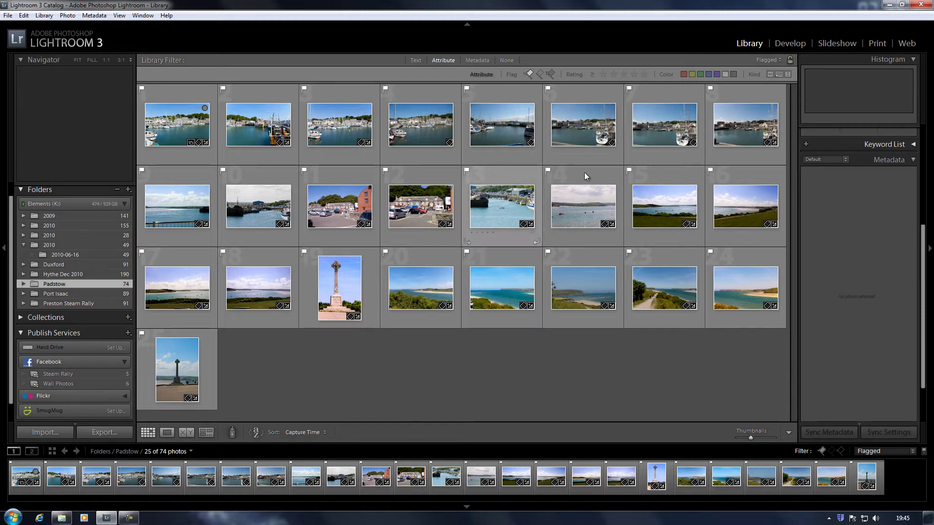
Add the DSC_0007 harbour photo to the Facebook Wall Photos collection
left_click(590, 128)
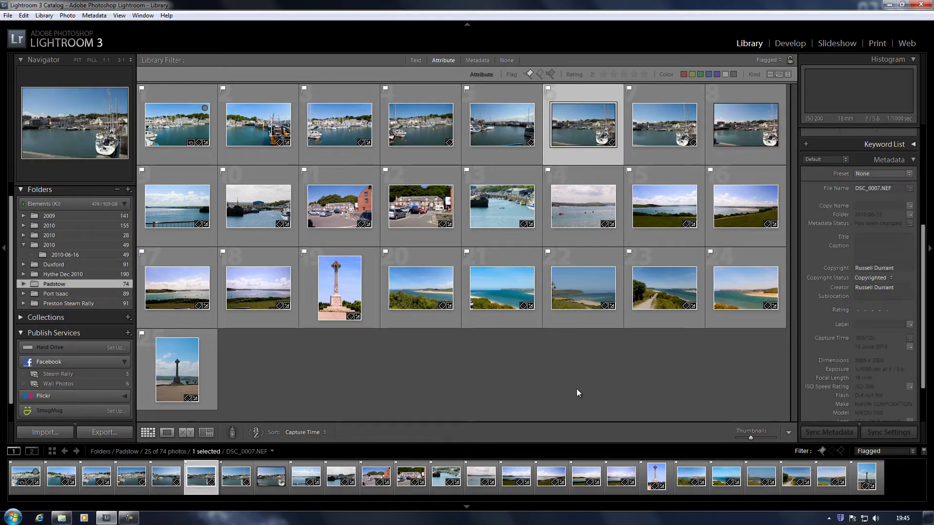
left_click_drag(582, 114, 69, 384)
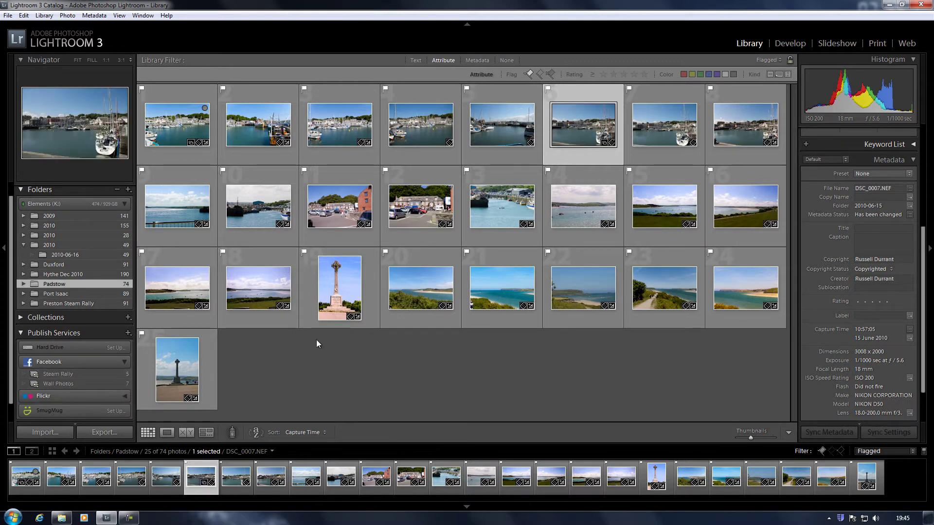
left_click(58, 384)
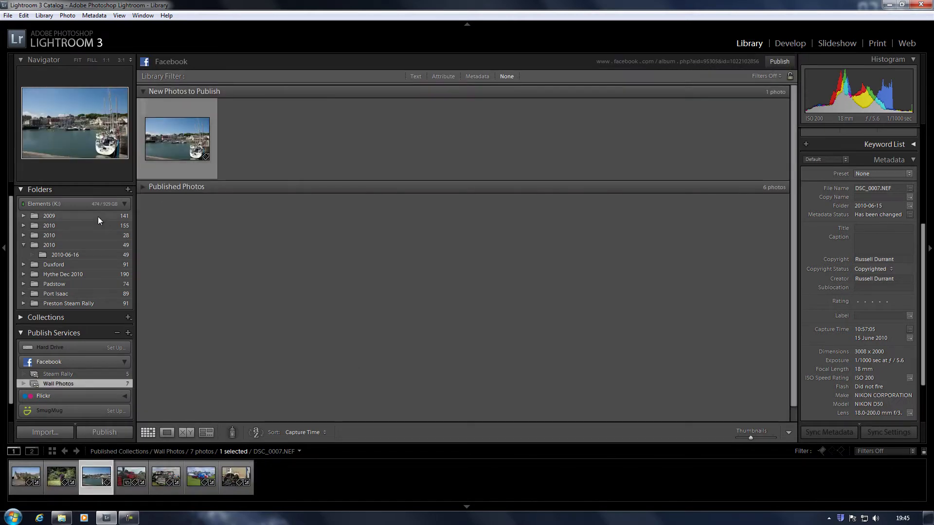
Publish the harbour photo to Facebook Wall Photos, then minimize Lightroom
left_click(141, 188)
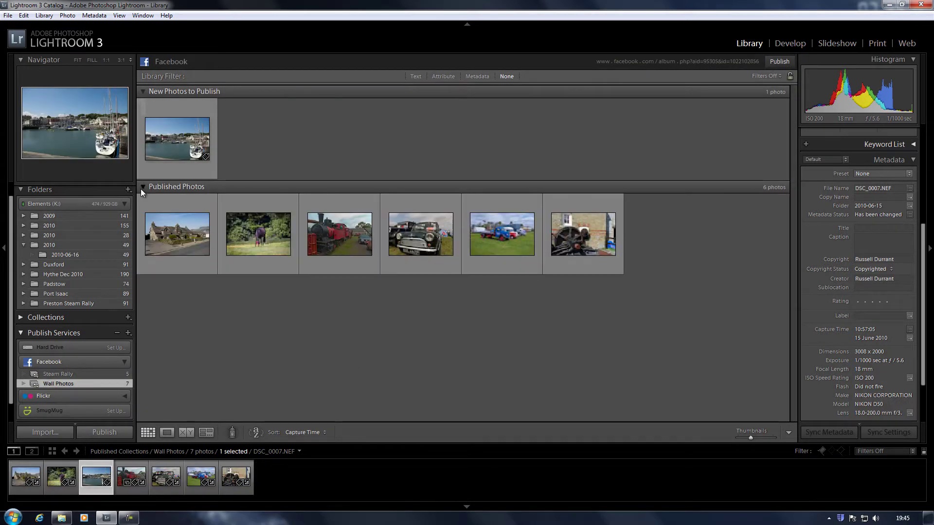
left_click(142, 188)
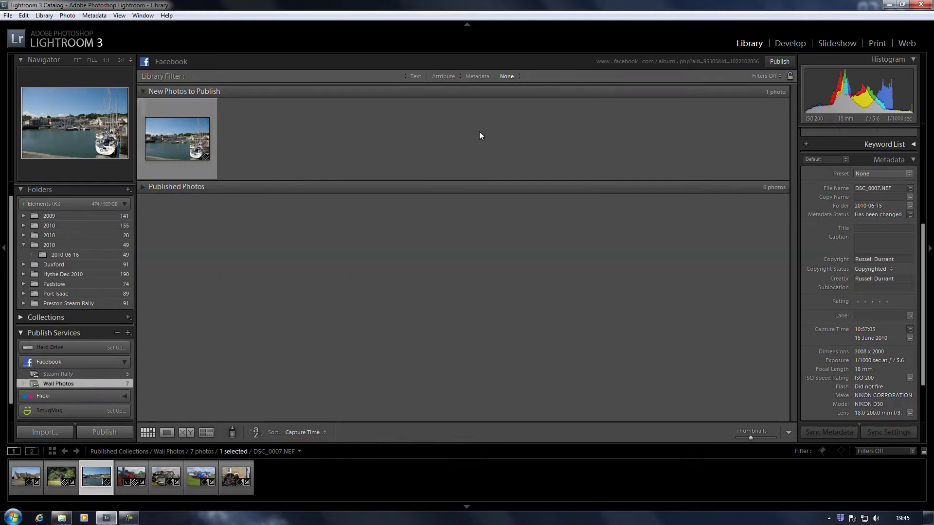
left_click(779, 62)
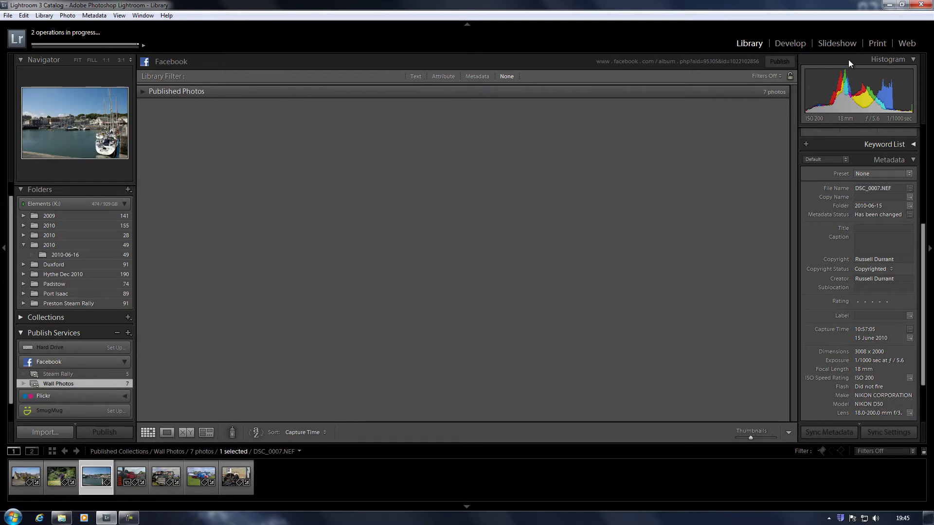
left_click(889, 4)
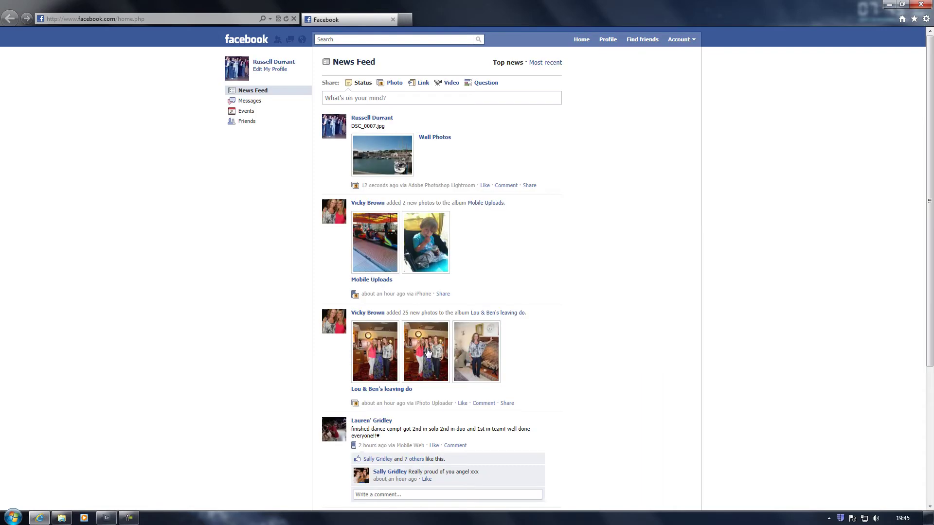
View the uploaded harbour photo in Facebook's Wall Photos album, then minimize the browser
left_click(434, 137)
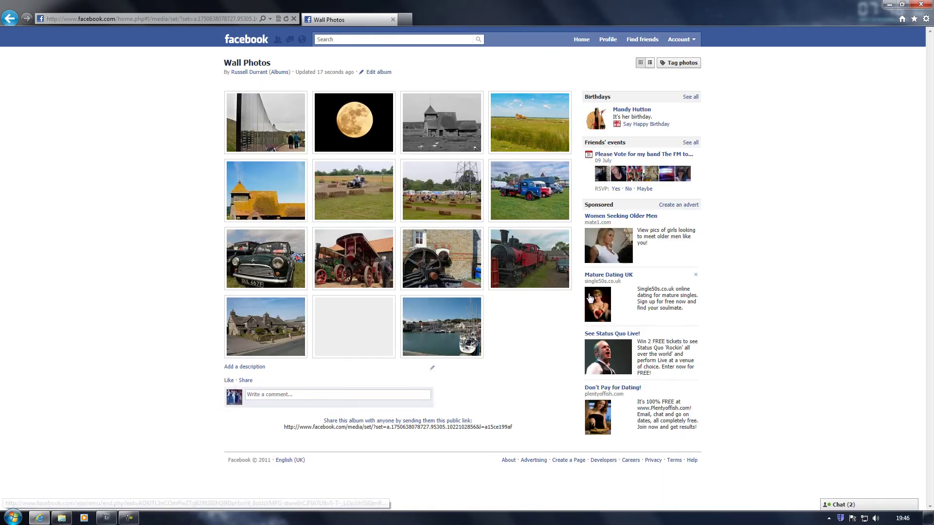
left_click(441, 339)
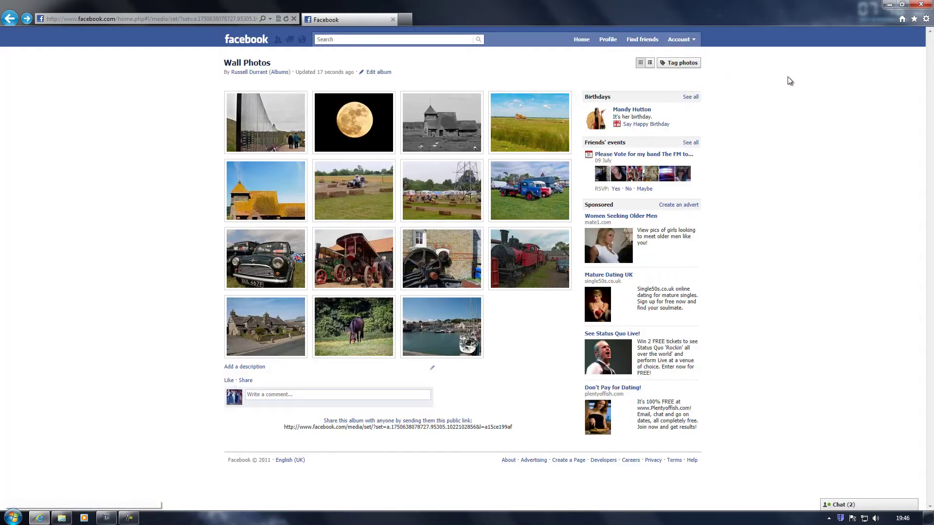
left_click(888, 5)
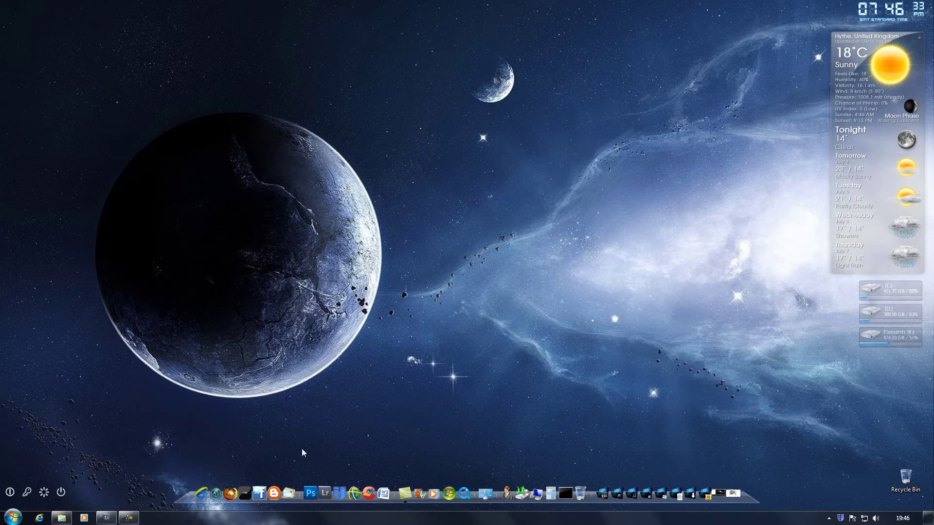
Restore Lightroom and filter the Padstow folder to show only flagged photos
left_click(322, 483)
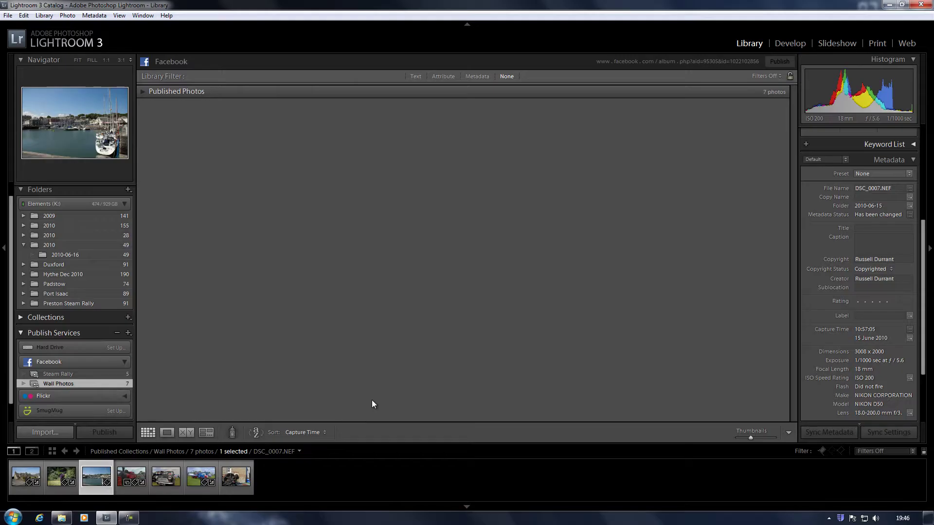
left_click(62, 285)
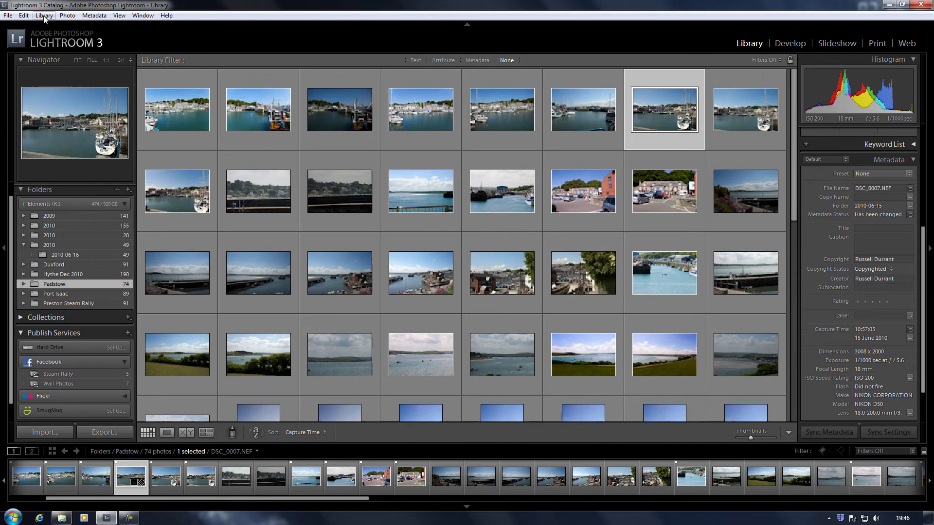
left_click(44, 16)
mouse_move(52, 112)
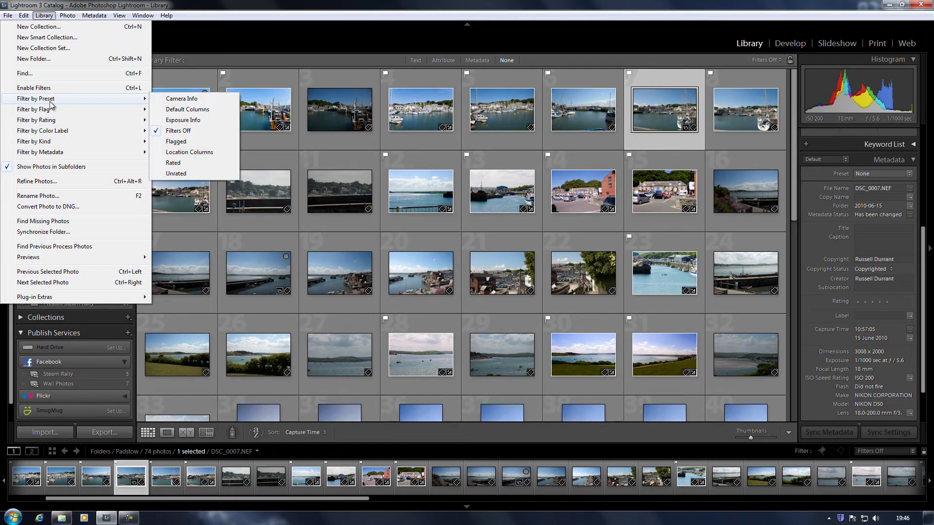
left_click(176, 142)
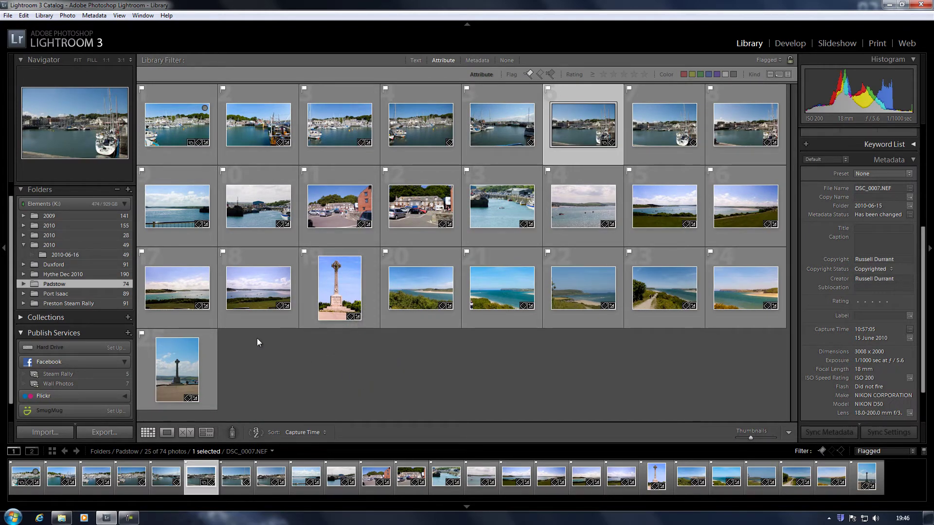
Give the monument photo DSC_0049 the title 'Monument at Padstow'
left_click(339, 286)
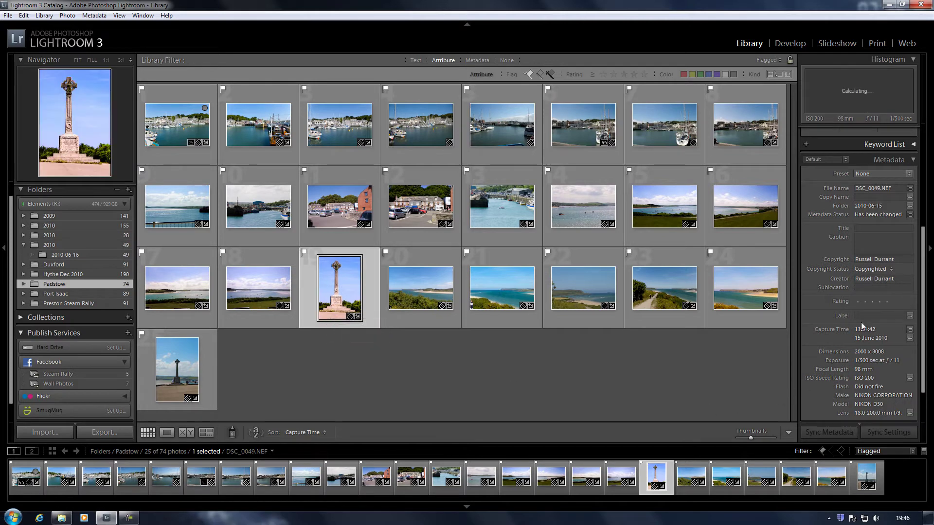
left_click(875, 229)
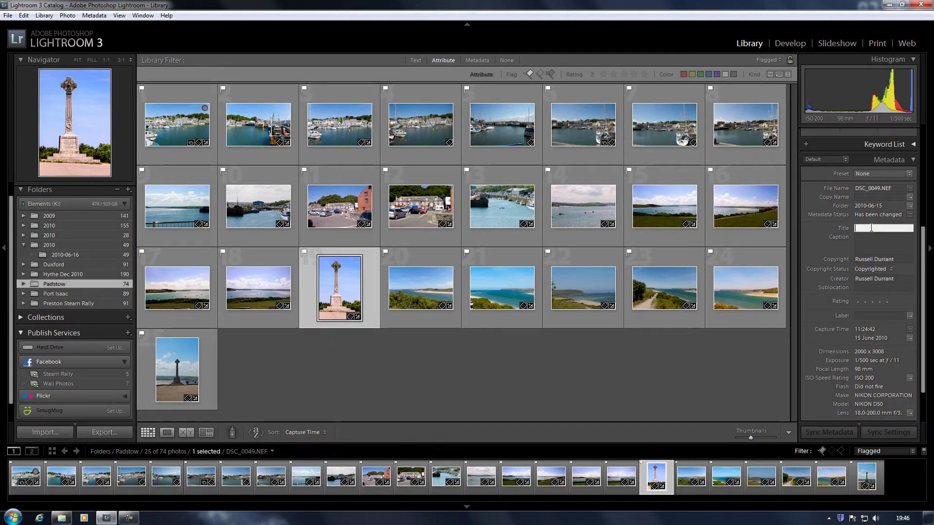
type("Monument at Padstow")
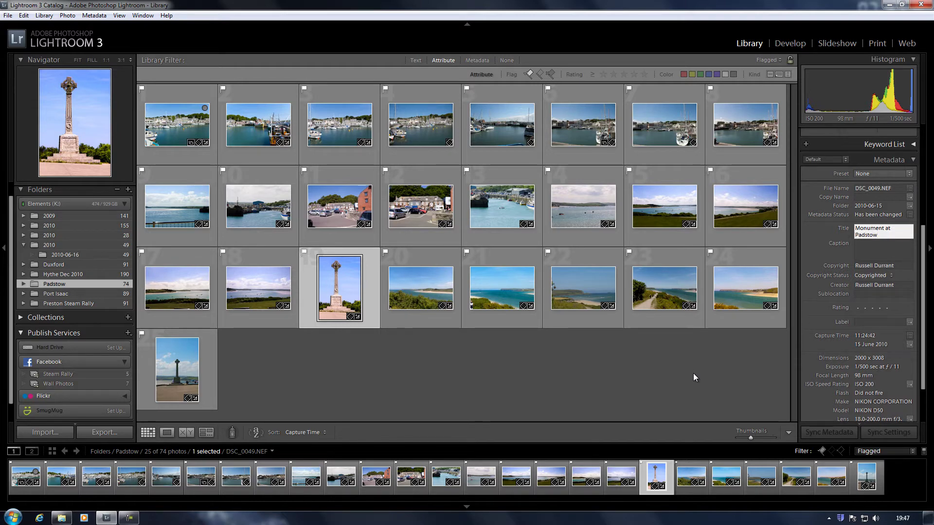
Add the titled monument photo to Wall Photos and publish it to Facebook
left_click_drag(338, 289, 81, 381)
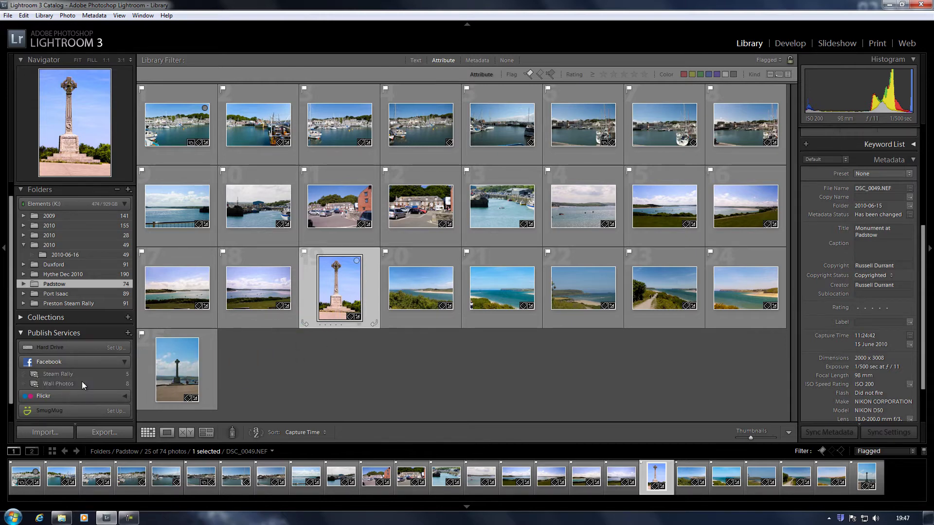
left_click(80, 382)
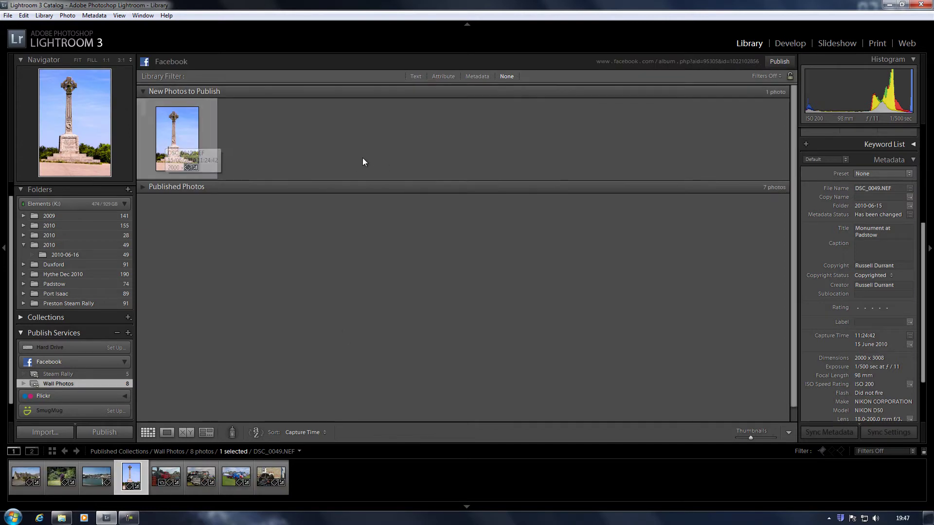
left_click(770, 61)
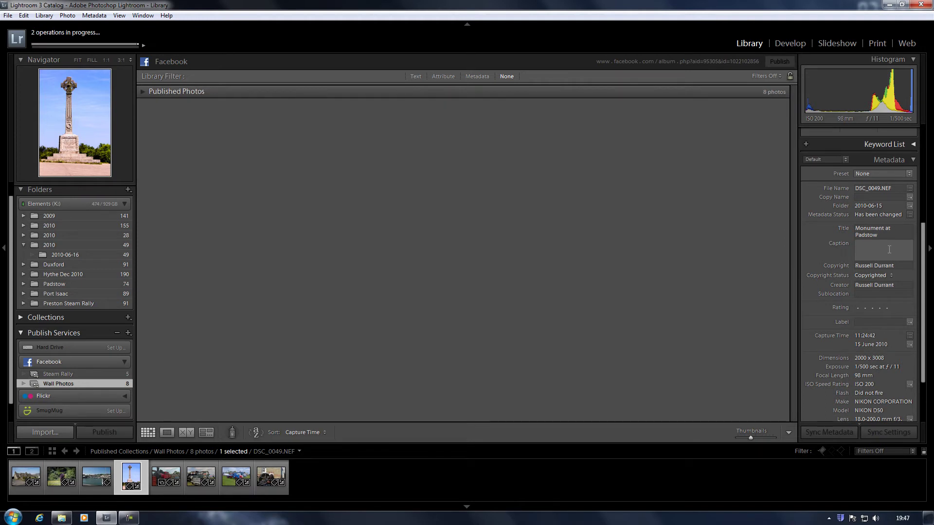
Refresh Facebook's Wall Photos to confirm 'Monument at Padstow' as photo 16, then minimize the browser
left_click(887, 6)
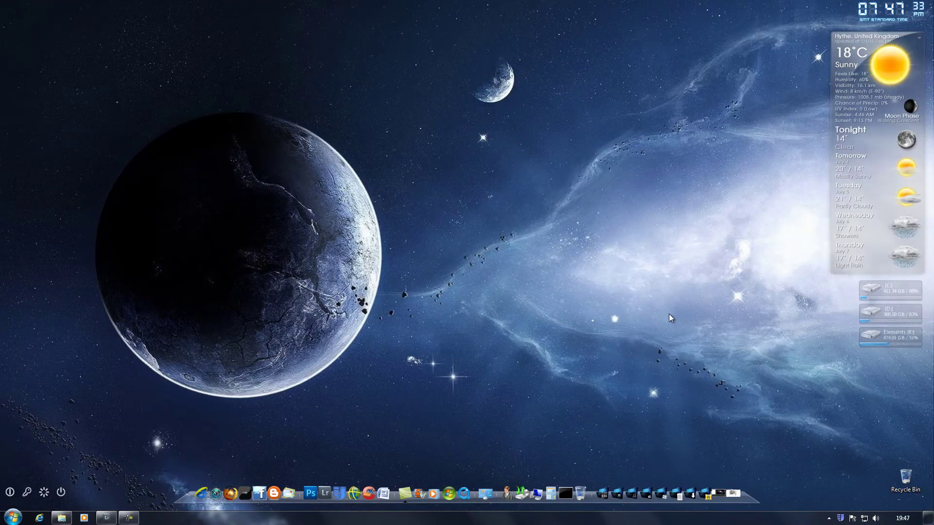
left_click(737, 490)
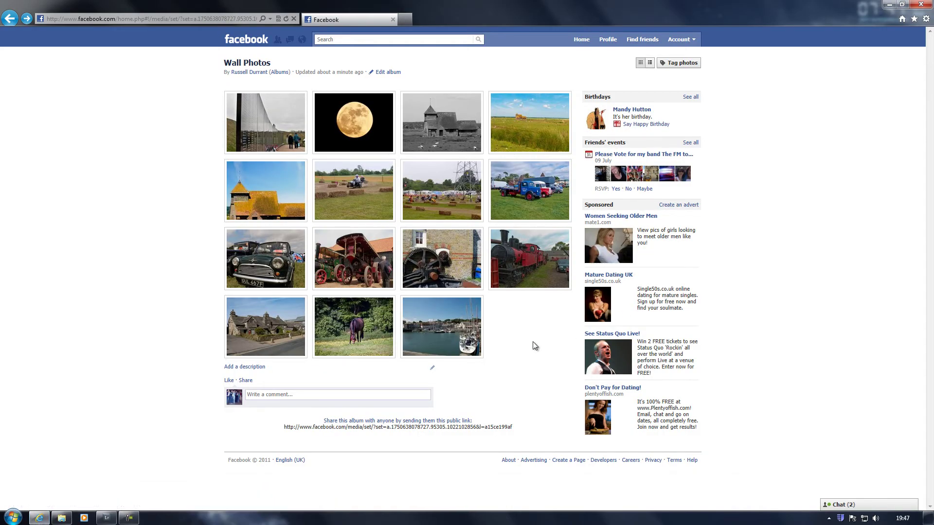
left_click(287, 19)
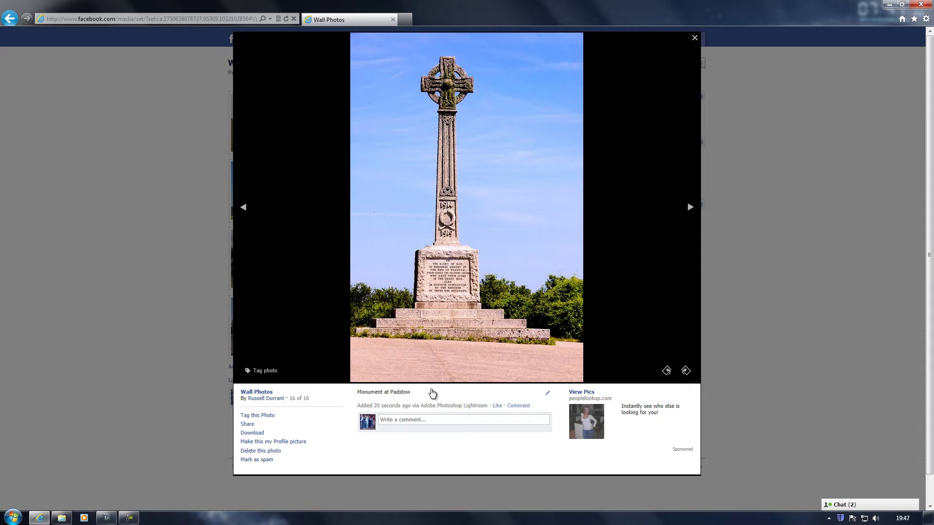
left_click(889, 5)
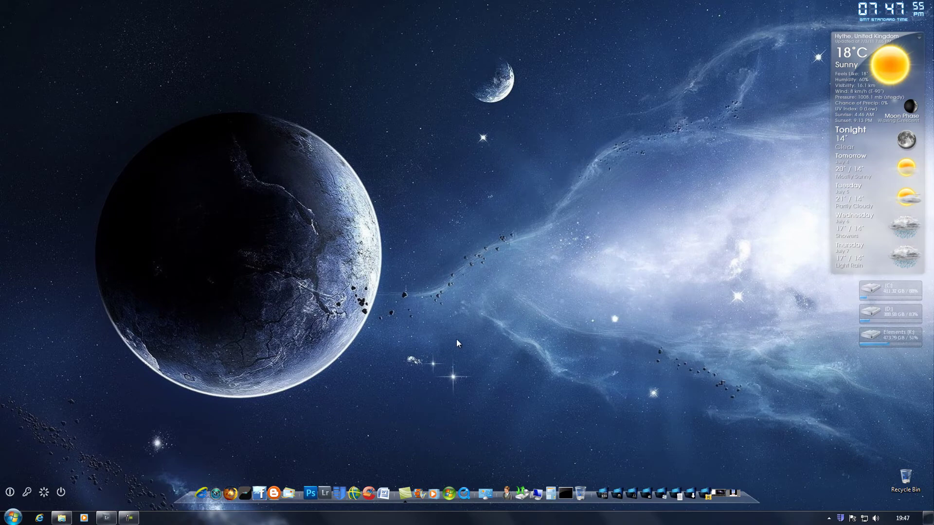
Restore Lightroom and filter the Padstow folder to its 25 flagged photos
left_click(325, 490)
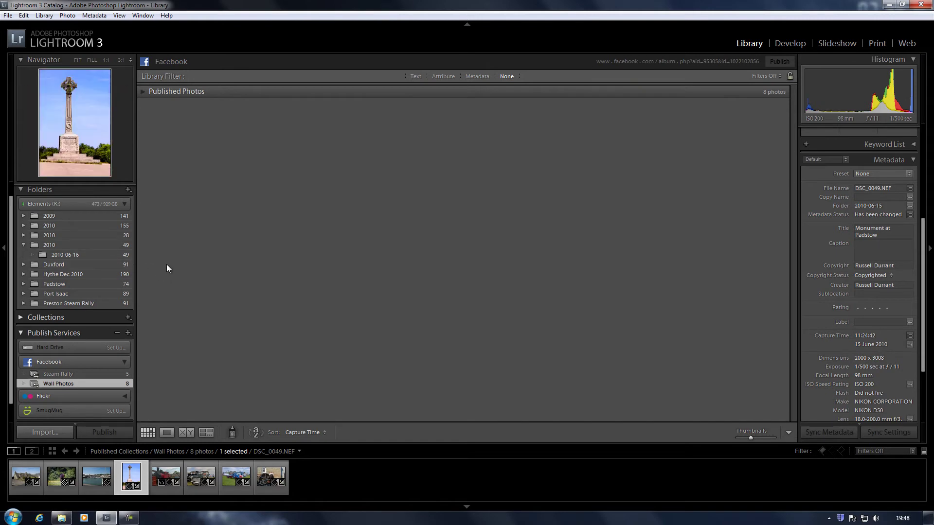
left_click(54, 287)
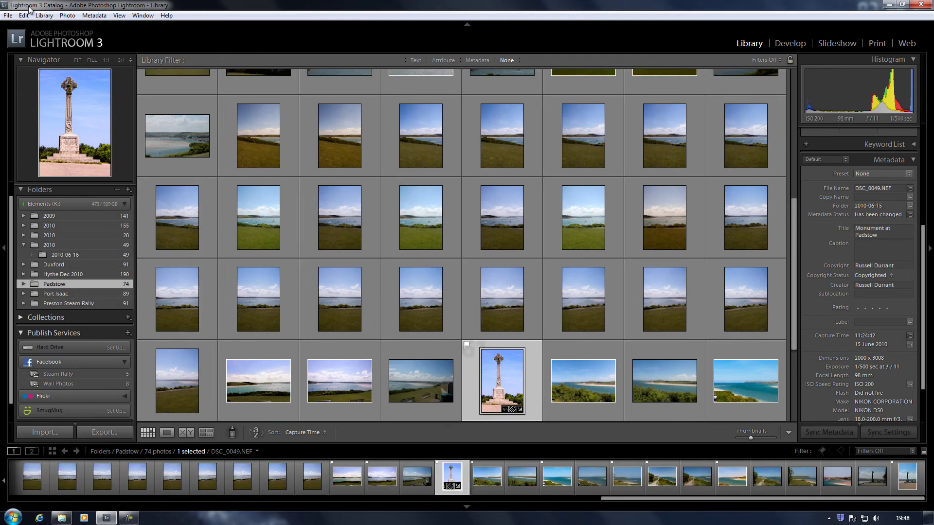
left_click(44, 15)
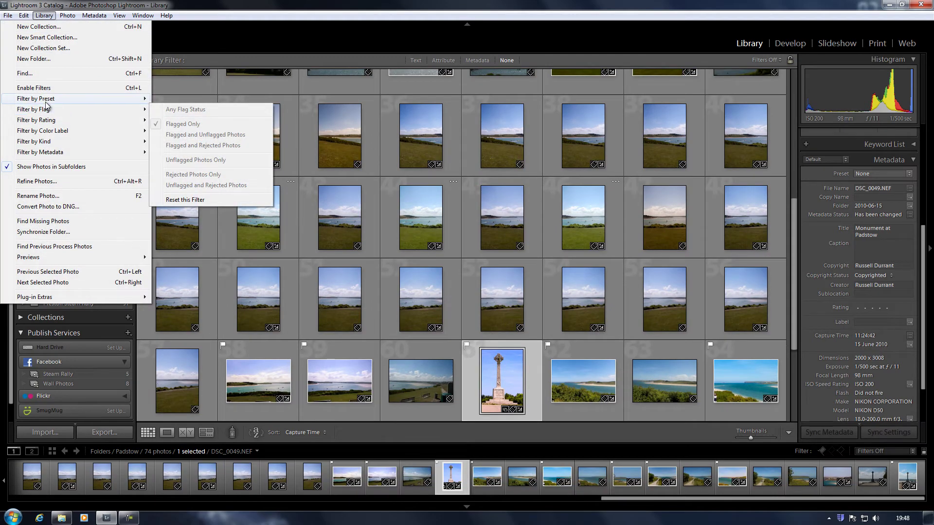
mouse_move(58, 98)
left_click(161, 142)
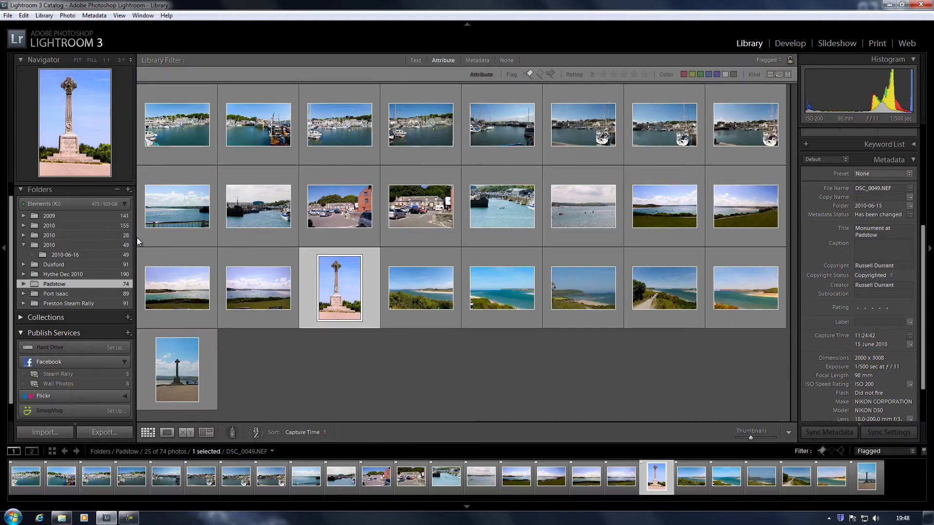
right_click(98, 363)
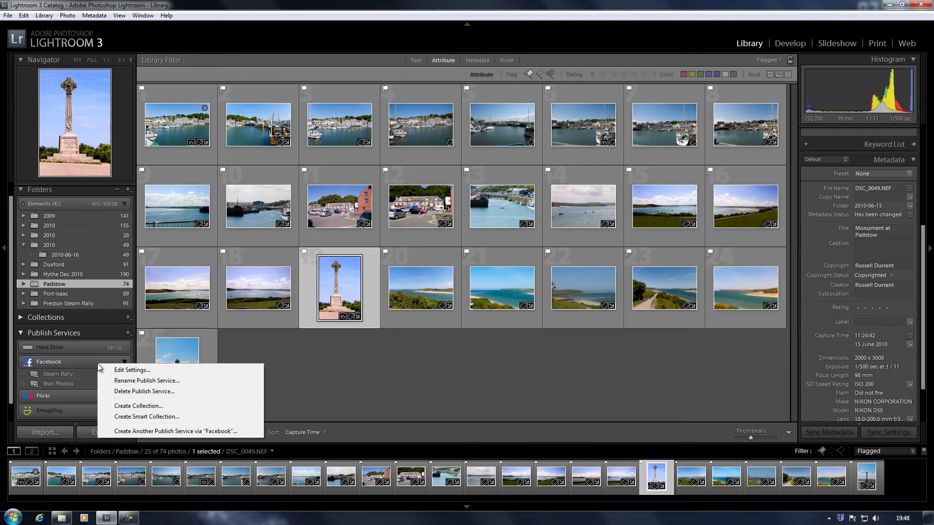
Set up a Facebook collection named Padstow, album 'Padstow Cornwall', location Cornwall
left_click(136, 406)
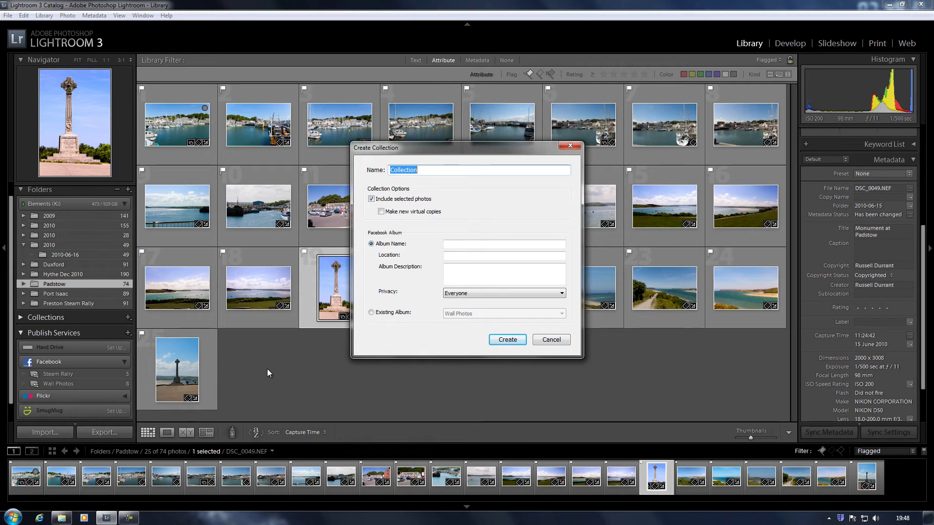
type("Padstow")
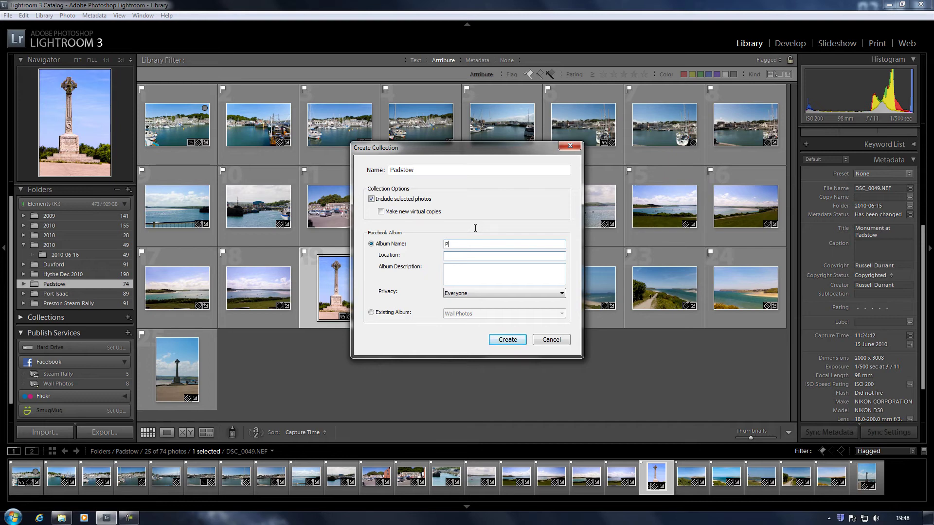
type("adstow ")
type("Cpo")
type("nwa")
type("ll")
type("Co")
type("rnwall")
left_click(490, 280)
Create the Padstow collection and publish its monument photo to Facebook
left_click(506, 340)
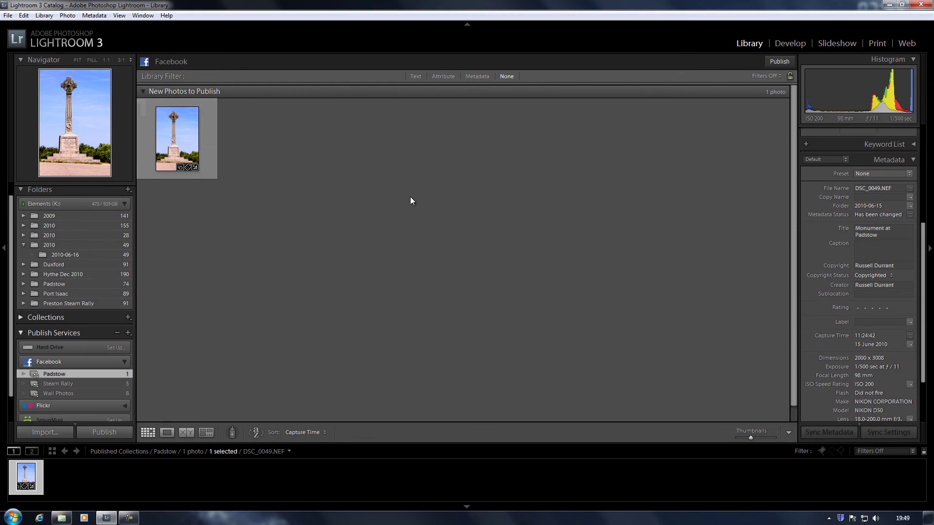
left_click(176, 139)
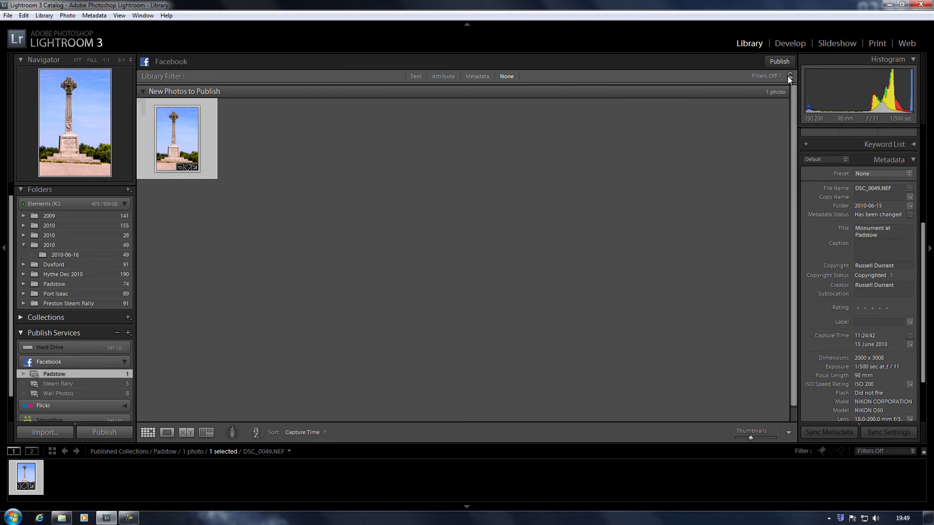
left_click(779, 62)
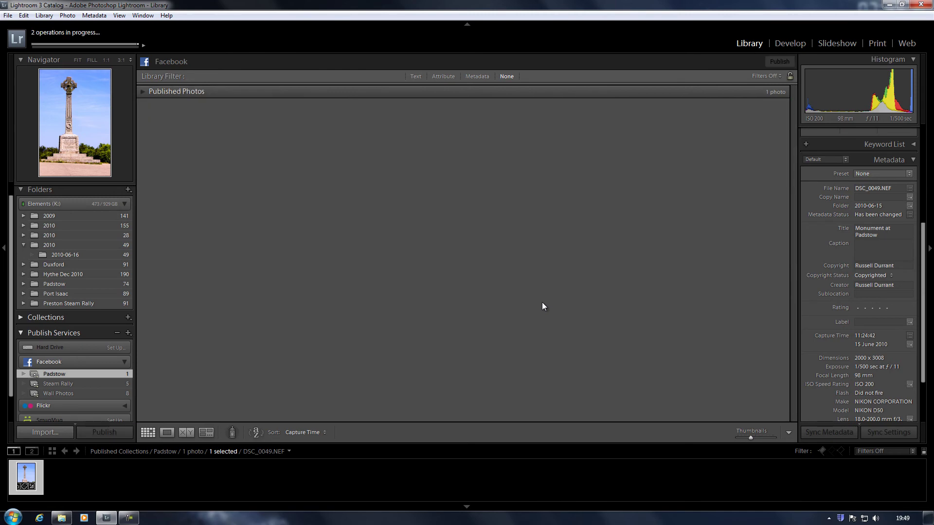
Switch to Internet Explorer, close the photo viewer and open Facebook's album list
left_click(889, 4)
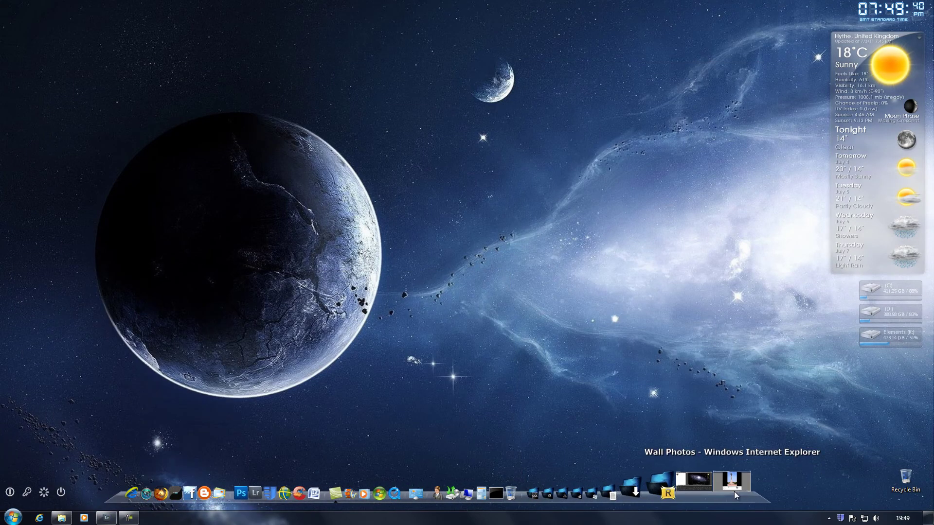
left_click(734, 491)
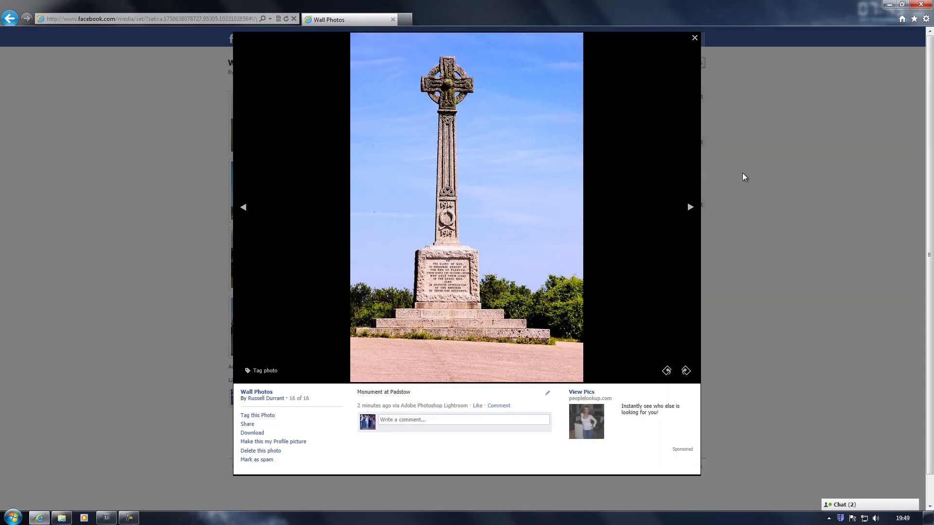
left_click(694, 43)
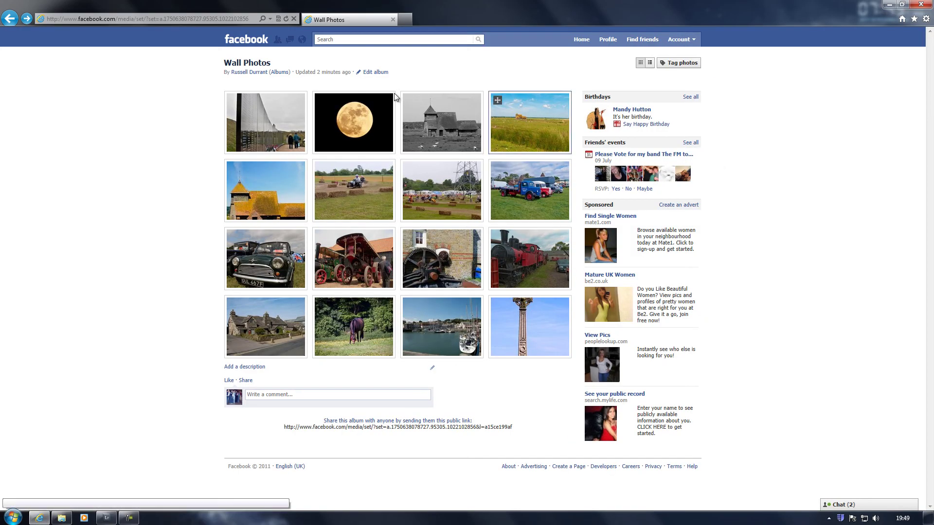
left_click(451, 256)
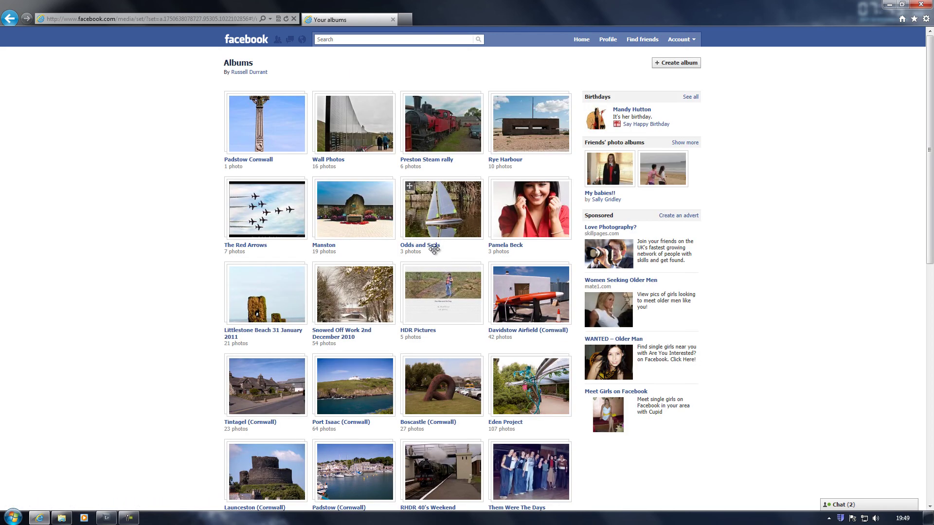
Open the Padstow Cornwall album and view its Monument at Padstow photo
left_click(285, 157)
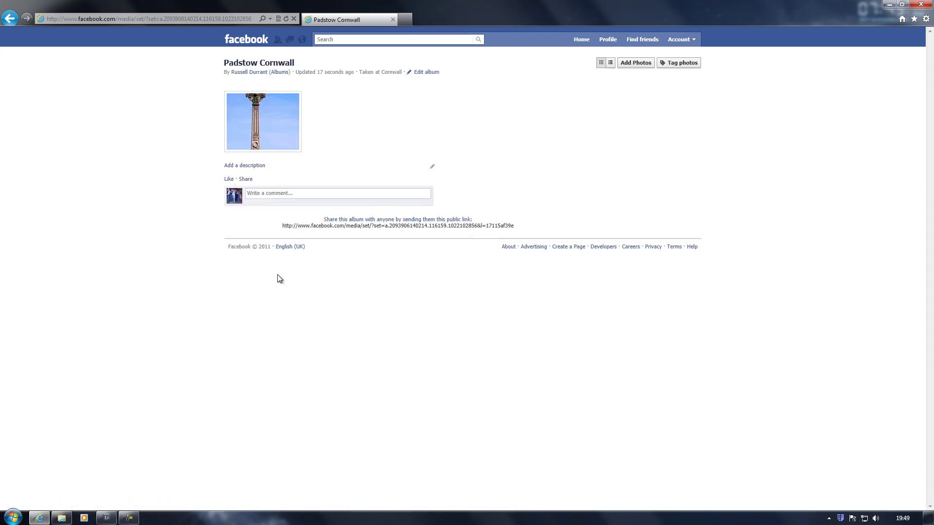
left_click(270, 129)
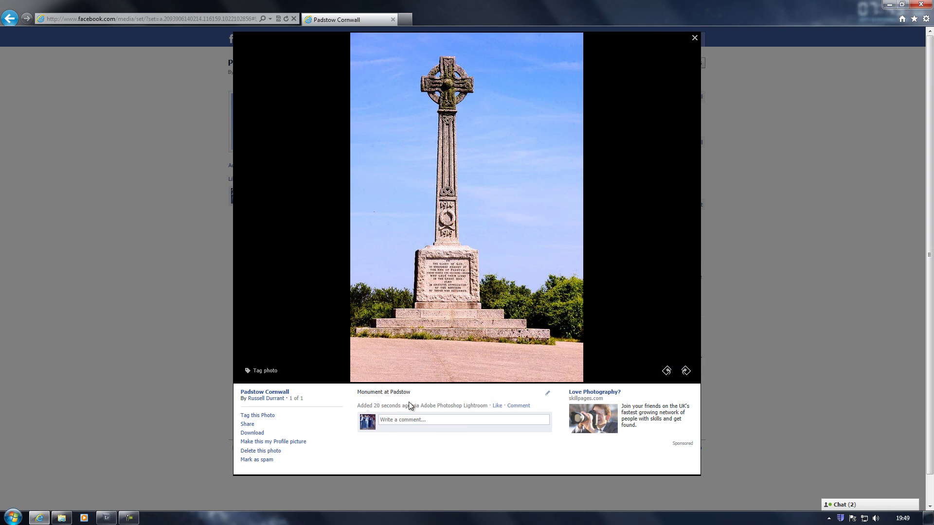
left_click(695, 37)
Minimize Internet Explorer and bring Lightroom back to the Facebook Padstow collection with its one published photo
left_click(888, 5)
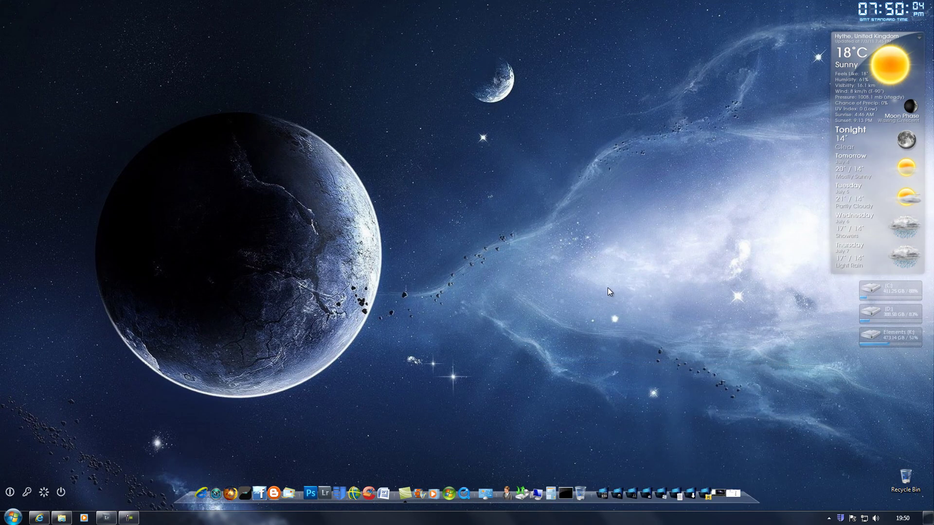
left_click(325, 493)
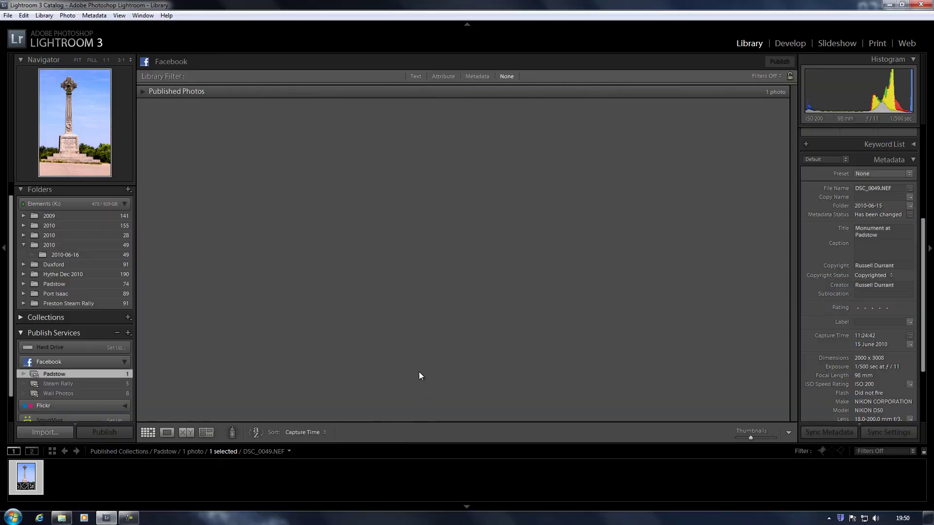